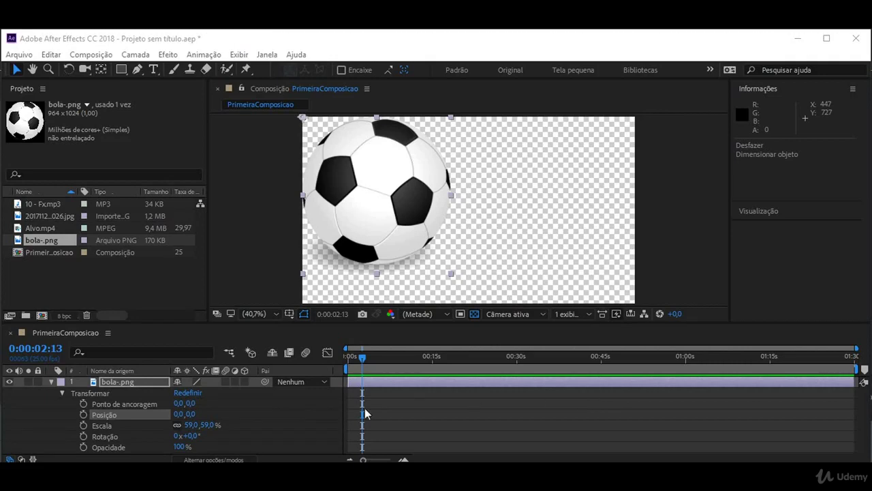
- Reset the bola-.png transform, try other Scale values, then reset it to a round 100%
click(185, 392)
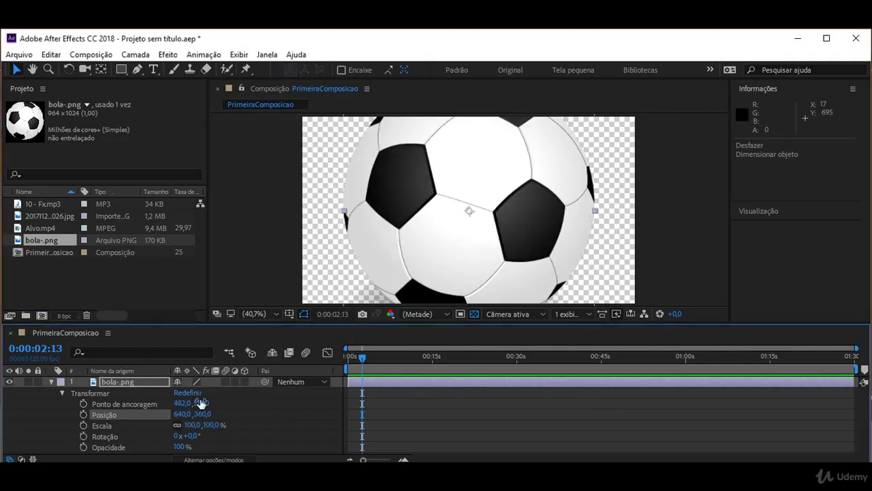
mouse_move(210, 425)
mouse_down()
mouse_move(182, 420)
mouse_move(209, 426)
mouse_up()
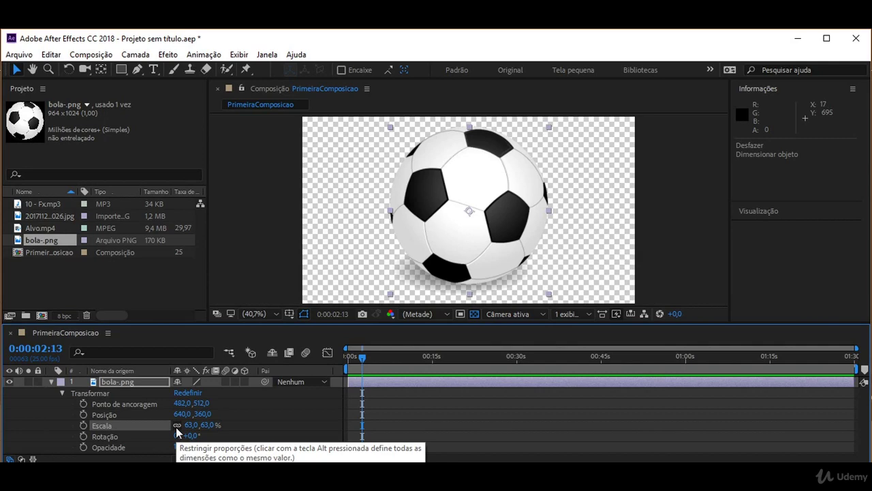
drag(189, 424, 185, 431)
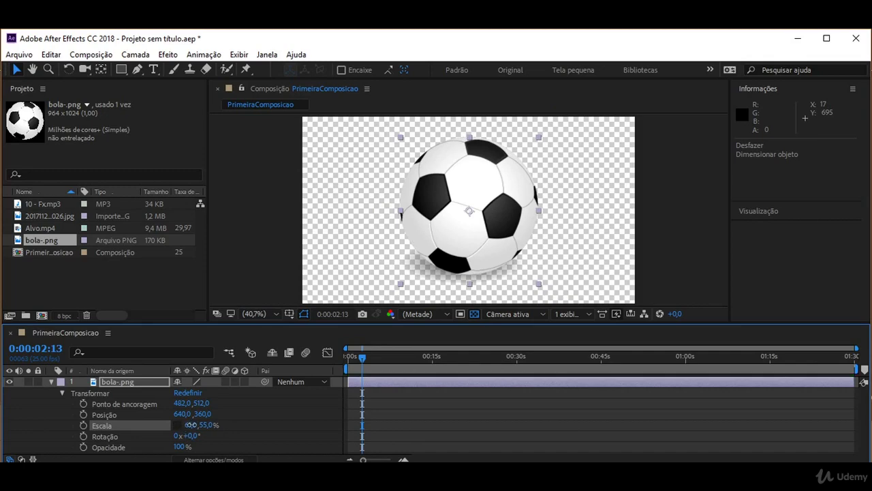
drag(191, 425, 204, 426)
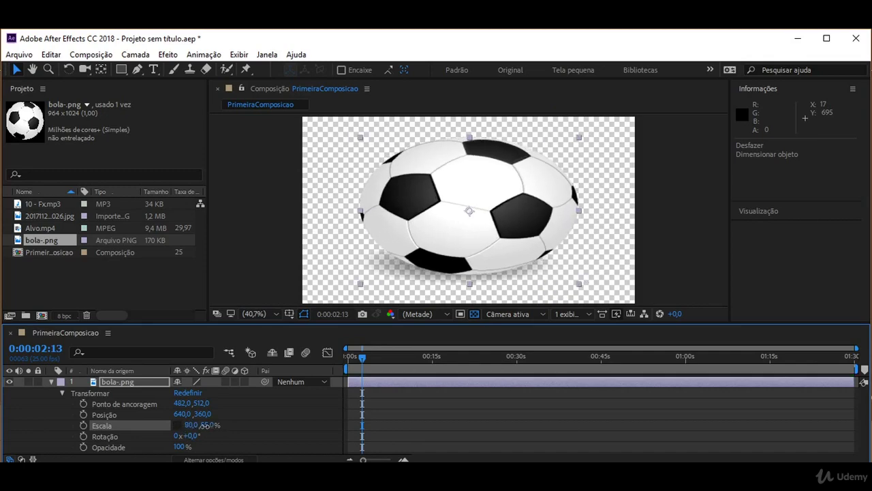
drag(205, 426, 184, 439)
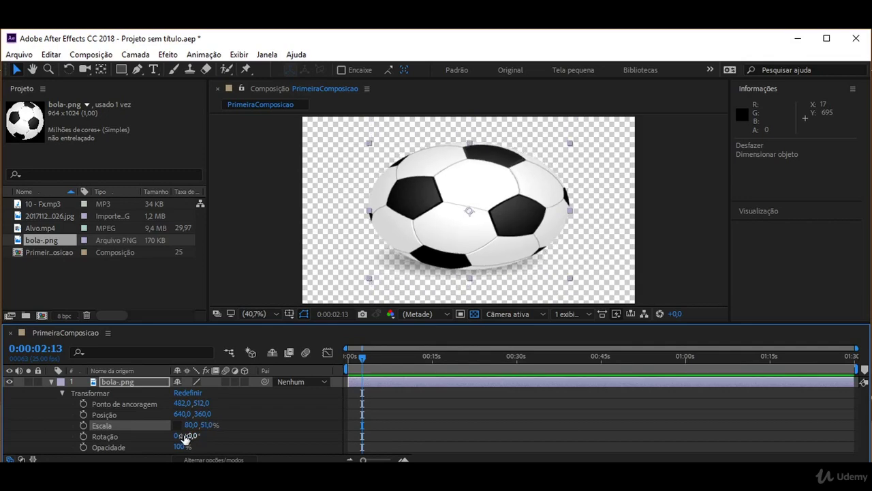
click(188, 393)
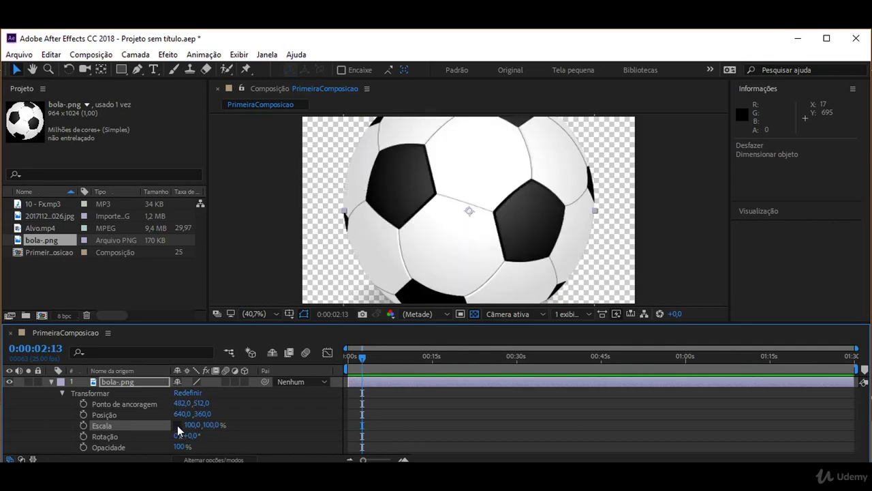
drag(211, 426, 167, 419)
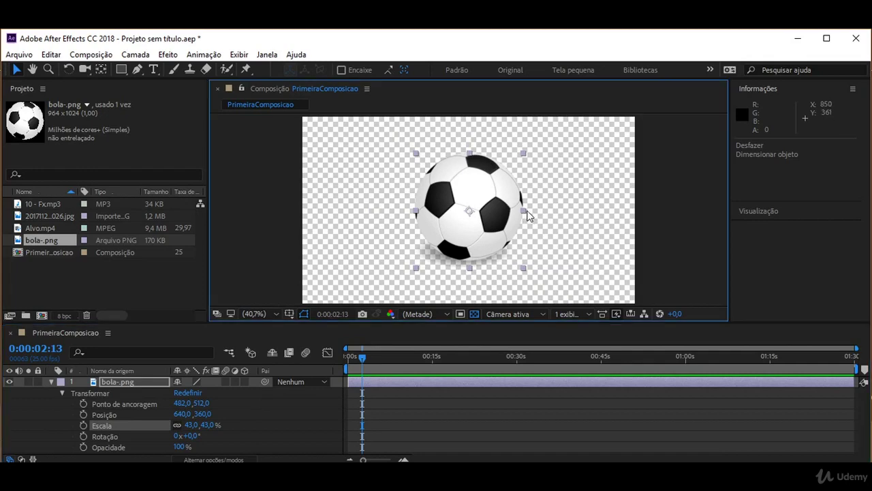
drag(524, 211, 556, 211)
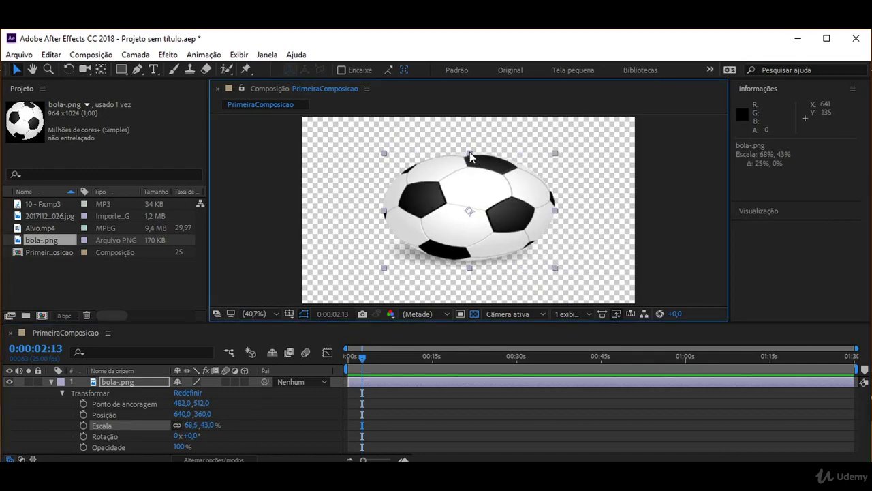
drag(470, 153, 470, 145)
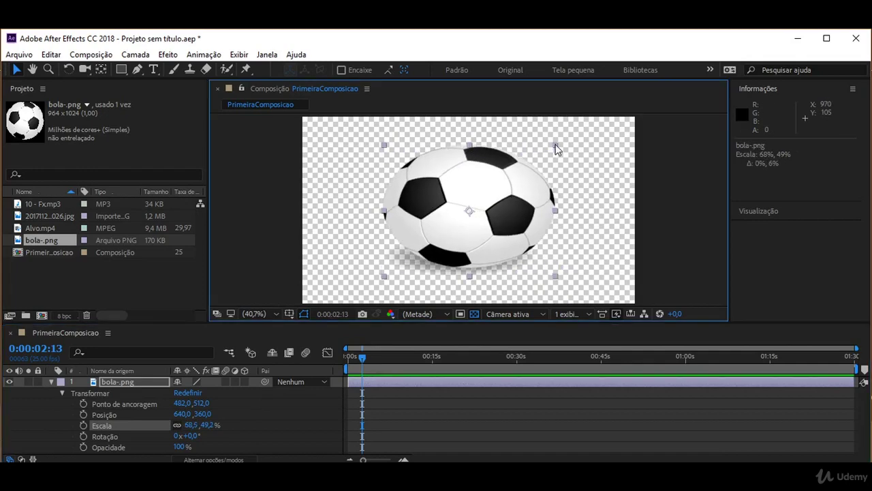
mouse_move(553, 144)
mouse_down()
mouse_move(523, 165)
mouse_move(572, 142)
mouse_up()
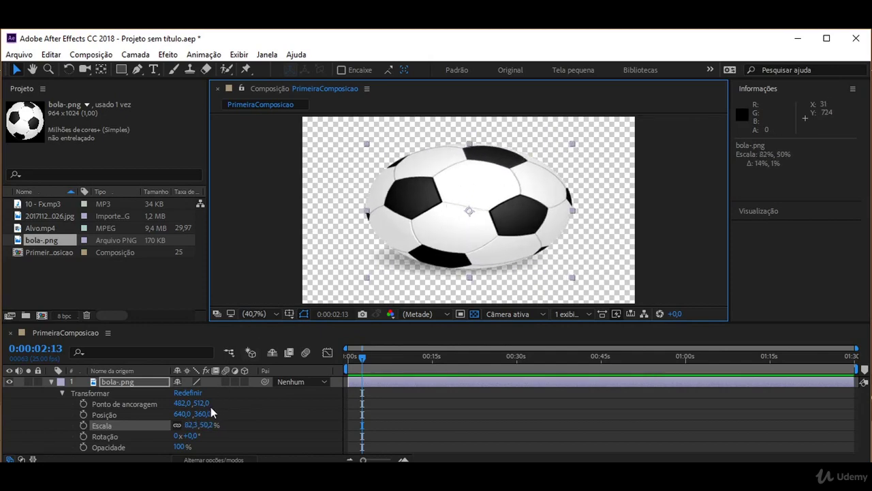
click(190, 394)
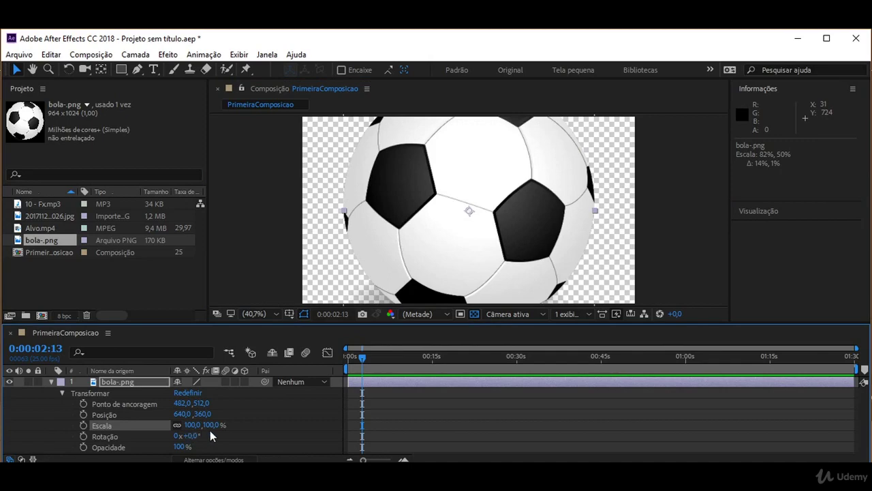
- Scale the ball to 70%, keep Opacity at 100%, and return the time to 0:00:00:00
drag(193, 425, 241, 458)
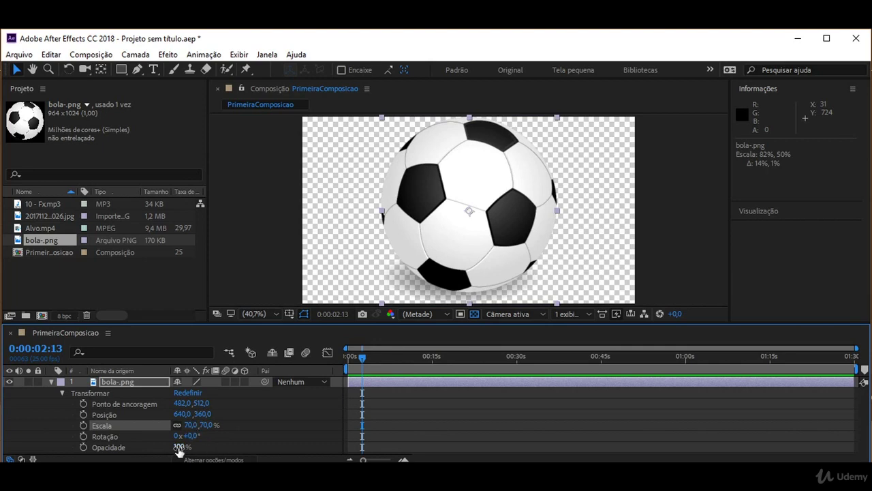
drag(179, 446, 141, 450)
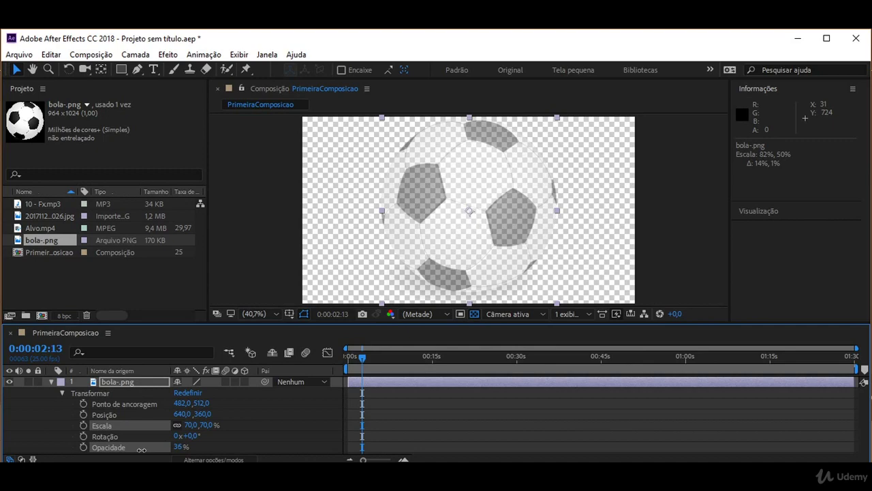
drag(141, 450, 245, 452)
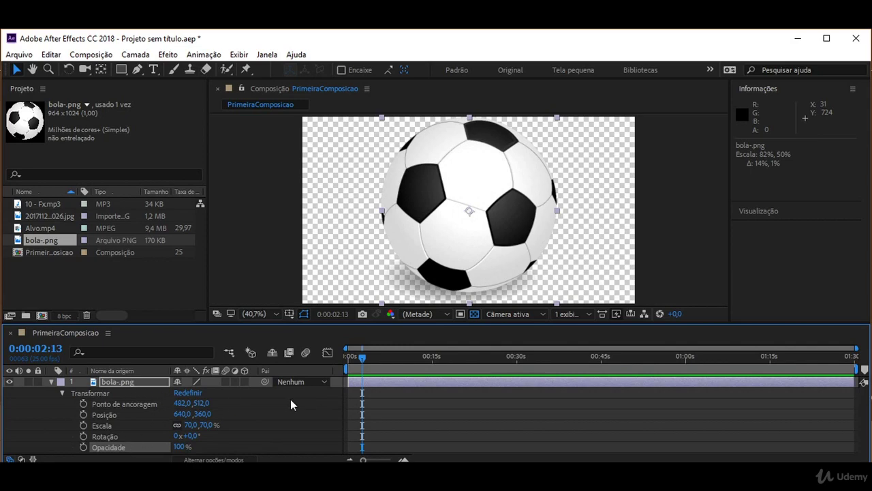
drag(363, 358, 325, 357)
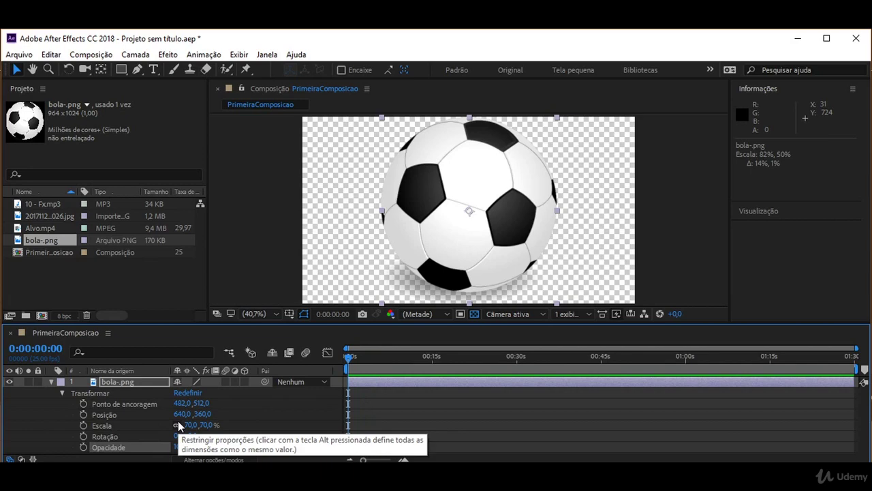
- Scale the ball to 31% and place it top-left at Position 168,2 / 200,3
drag(204, 425, 189, 424)
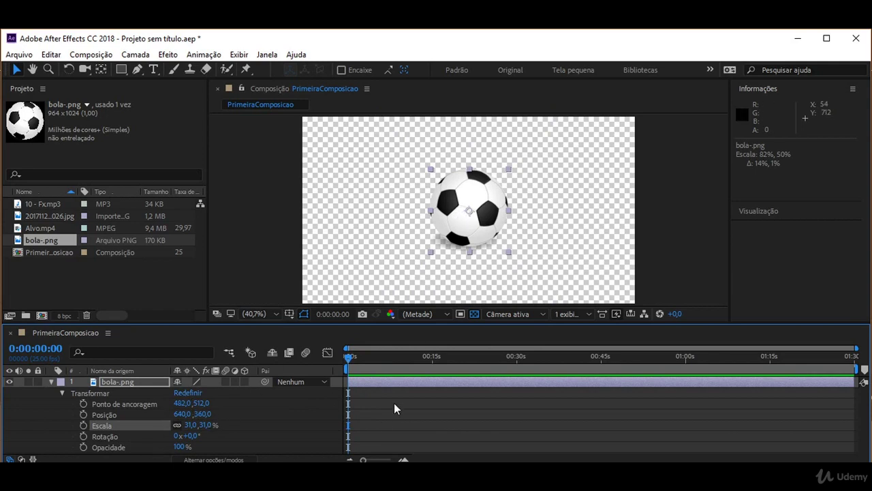
mouse_move(461, 230)
mouse_down()
mouse_move(390, 225)
mouse_move(393, 200)
mouse_up()
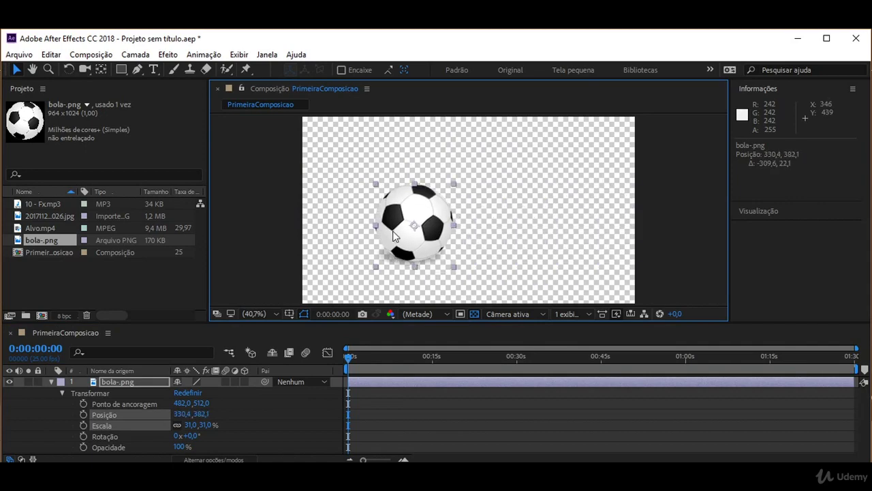
drag(529, 165, 381, 236)
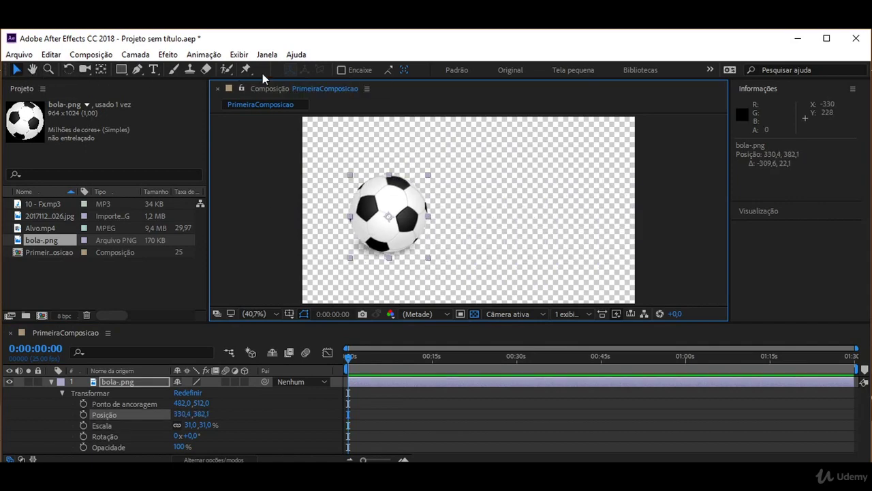
drag(394, 198, 356, 158)
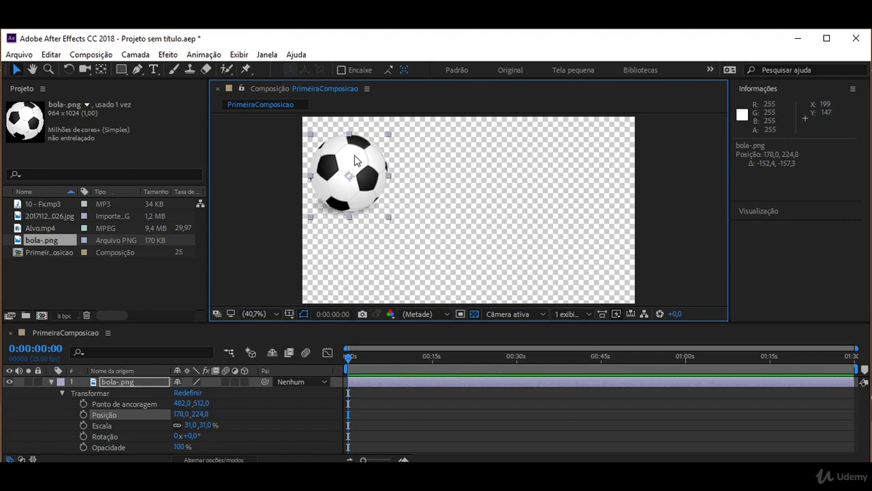
drag(357, 158, 352, 155)
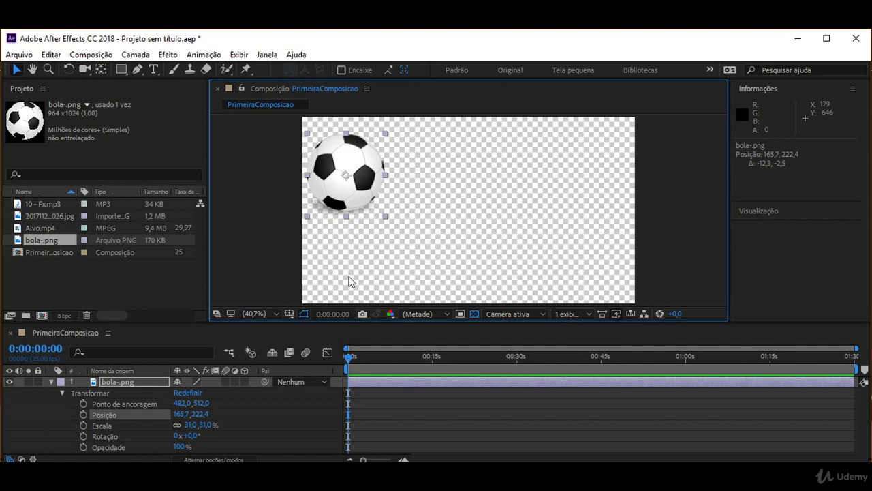
mouse_move(363, 191)
mouse_down()
mouse_move(537, 186)
mouse_move(344, 170)
mouse_move(367, 178)
mouse_up()
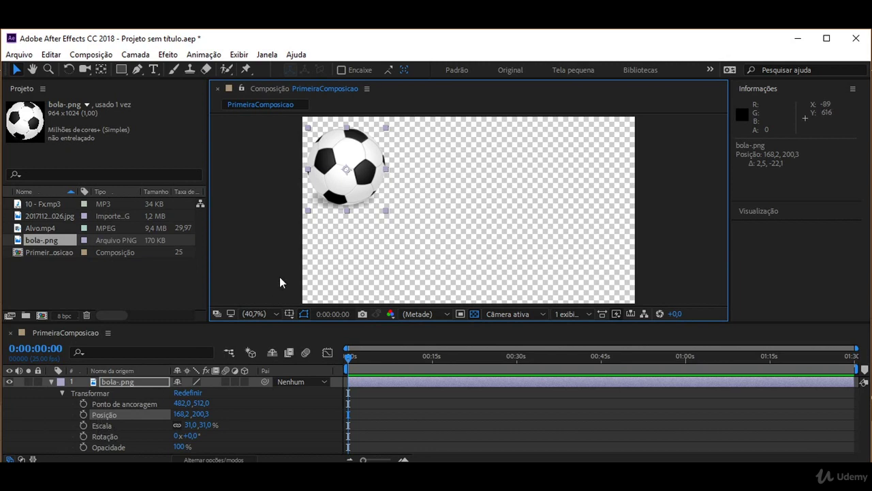
- Record a Position keyframe at 0:00:00:00 for the ball's top-left spot, then advance the time
click(82, 414)
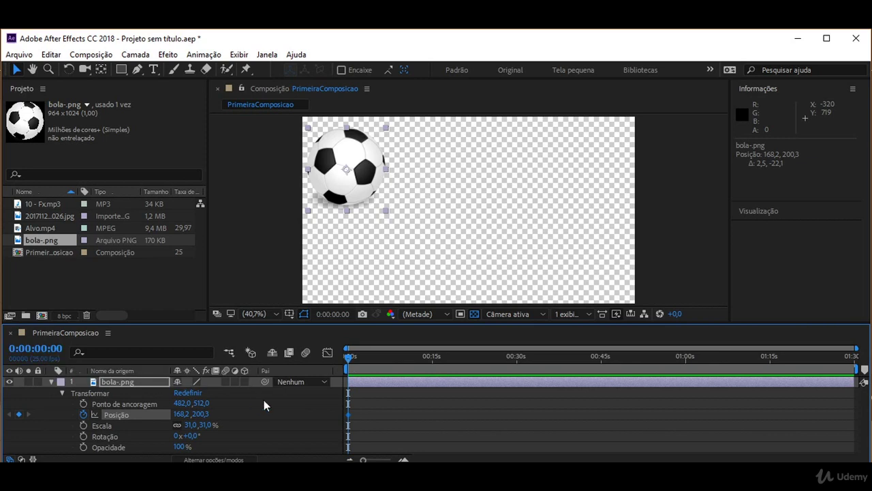
key(ctrl+z)
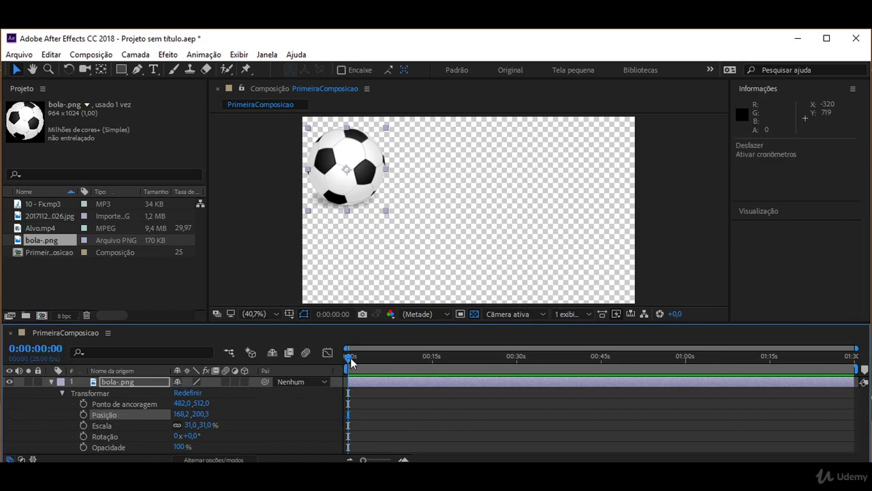
drag(361, 356, 346, 353)
click(83, 414)
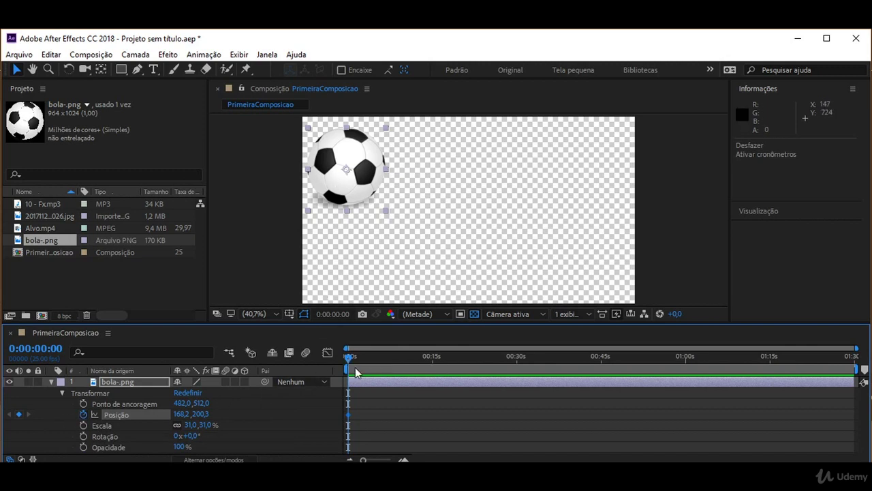
mouse_move(349, 358)
mouse_down()
mouse_move(425, 358)
mouse_move(427, 366)
mouse_move(415, 359)
mouse_up()
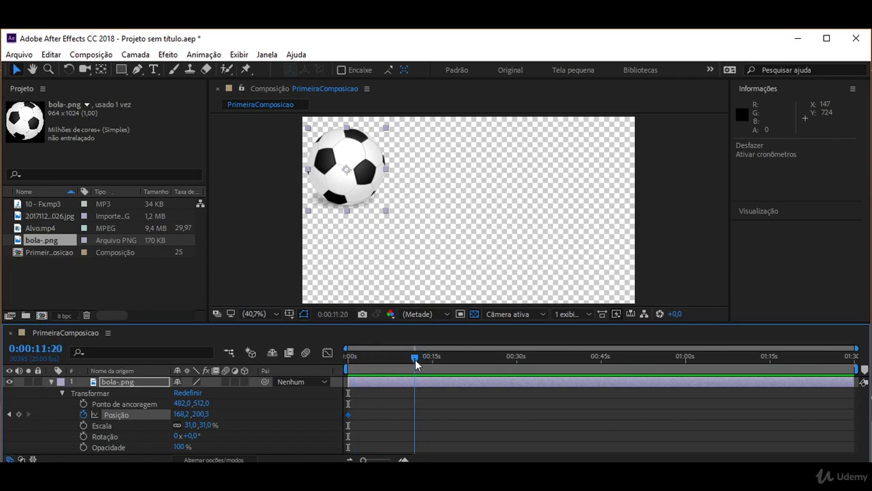
- Zoom the timeline and bring the current time from 11 seconds back to about 0:00:04:24
drag(363, 461, 385, 460)
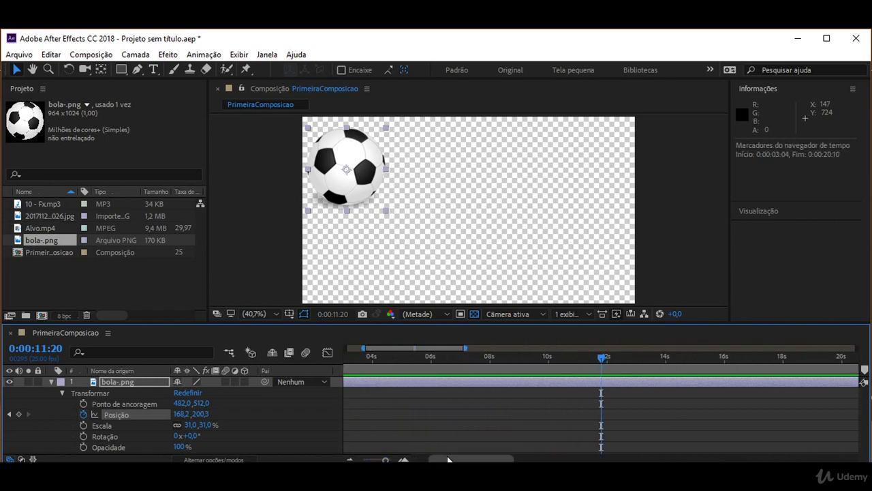
drag(450, 459, 434, 462)
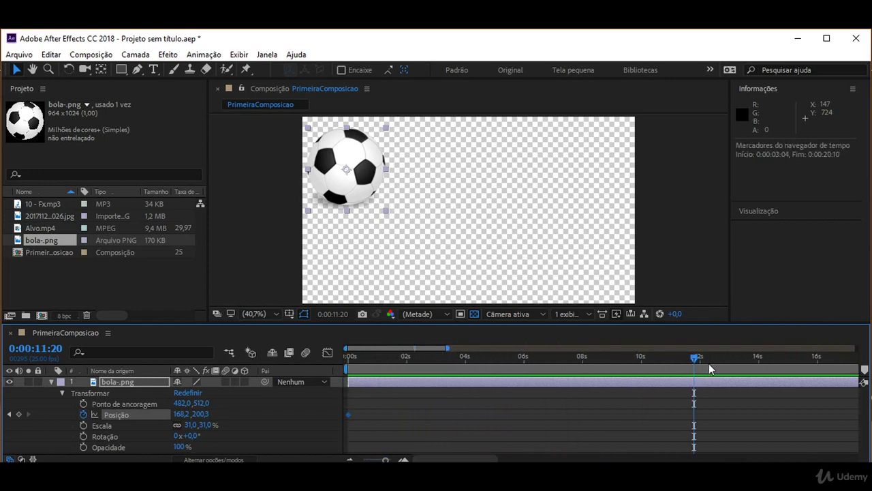
drag(694, 357, 495, 367)
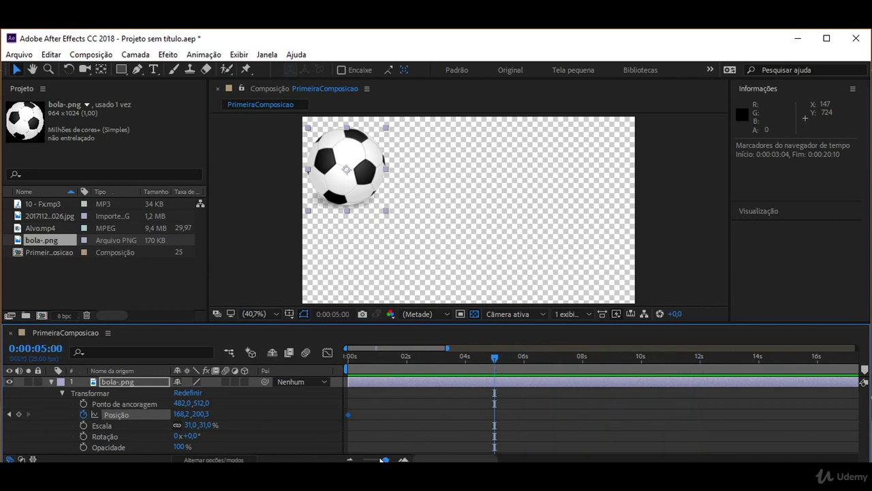
drag(386, 460, 390, 460)
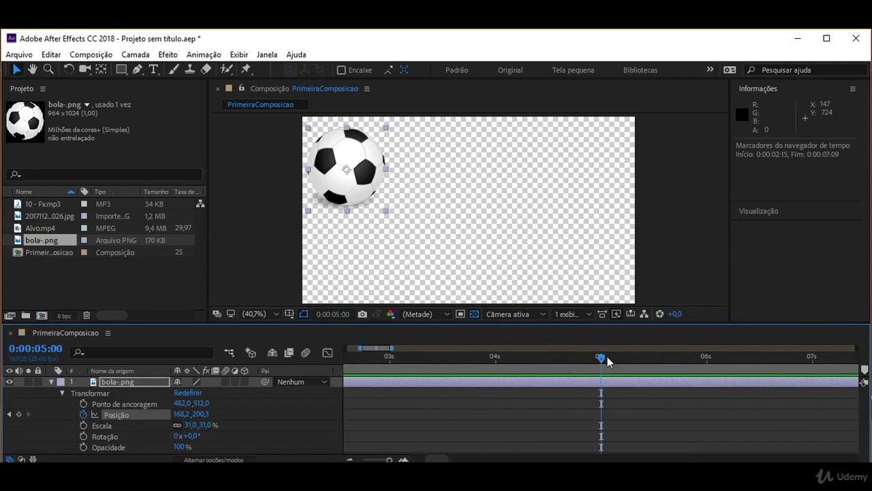
drag(608, 359, 597, 358)
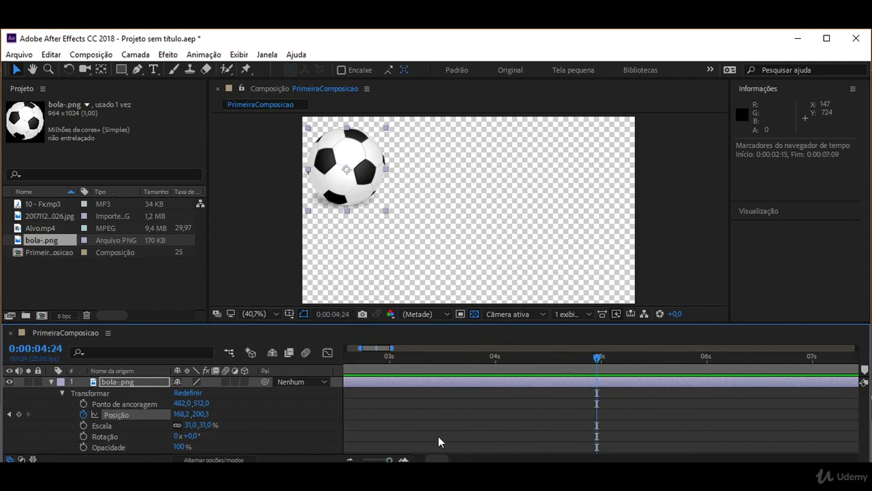
drag(389, 460, 375, 461)
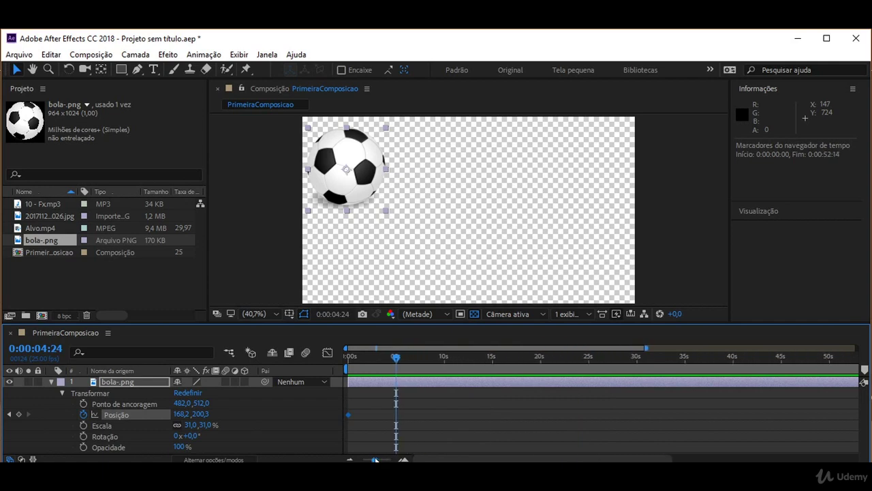
drag(55, 353, 51, 353)
- At 0:00:05:00, drag the ball to the bottom-right at 1099,5 / 573,8, adding a keyframe
click(51, 349)
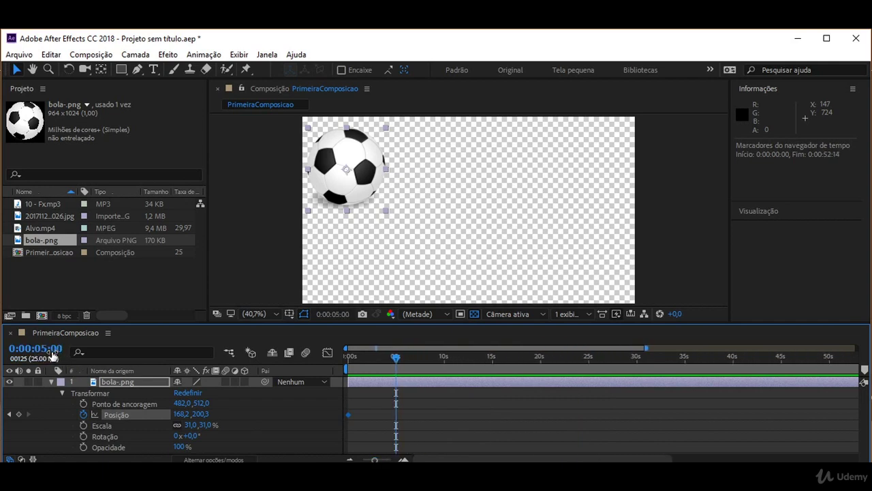
text(500)
key(Return)
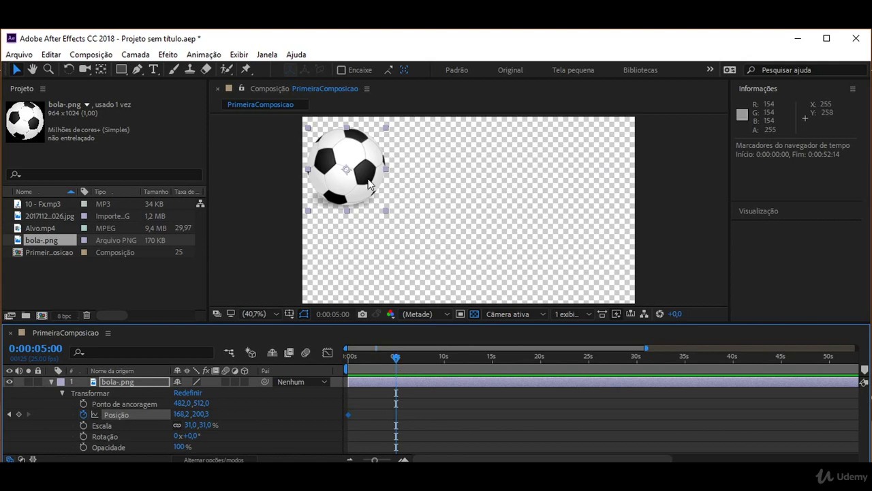
drag(372, 181, 542, 185)
drag(605, 164, 610, 276)
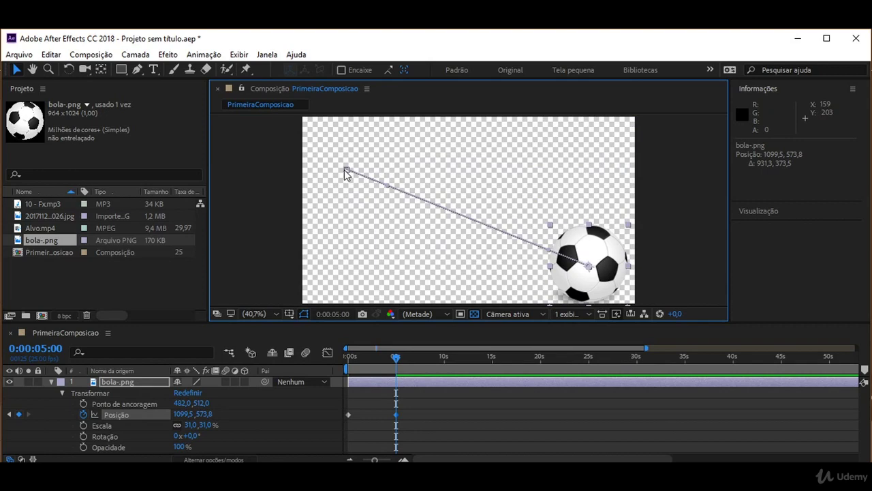
- Select both Position keyframes, then scrub and play the top-left to bottom-right motion from 0 s
click(348, 415)
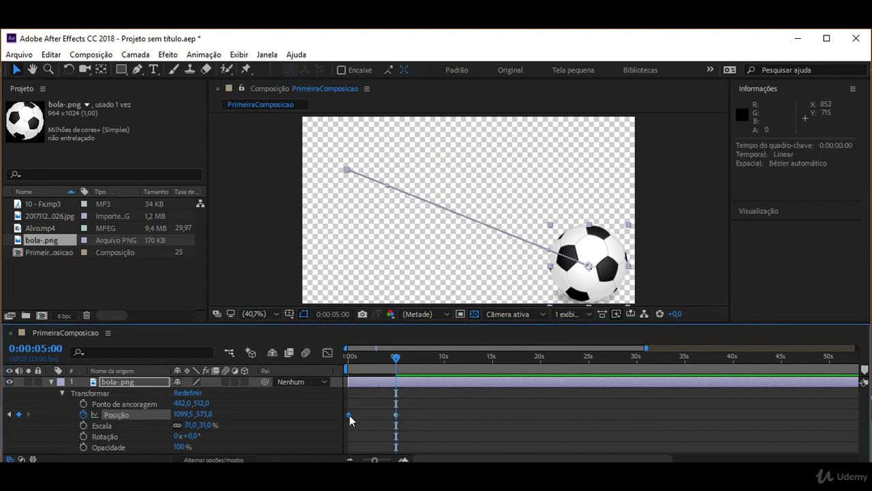
click(396, 415)
drag(397, 358, 349, 359)
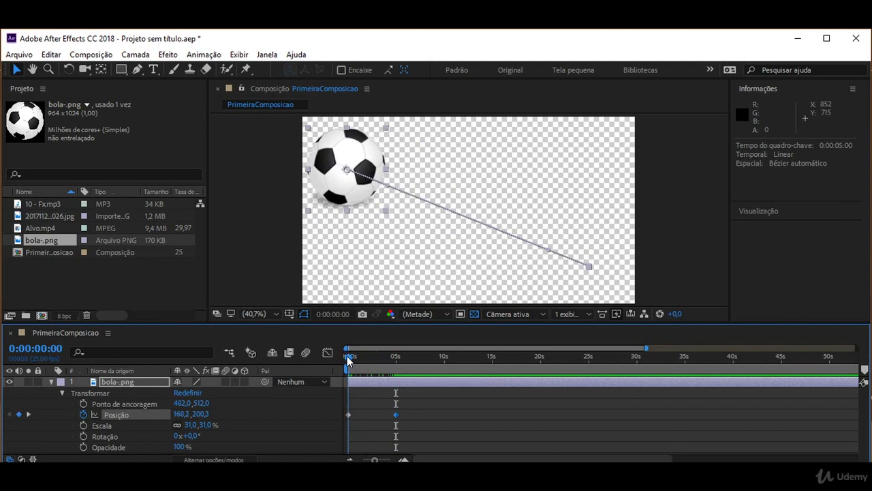
drag(349, 360, 387, 366)
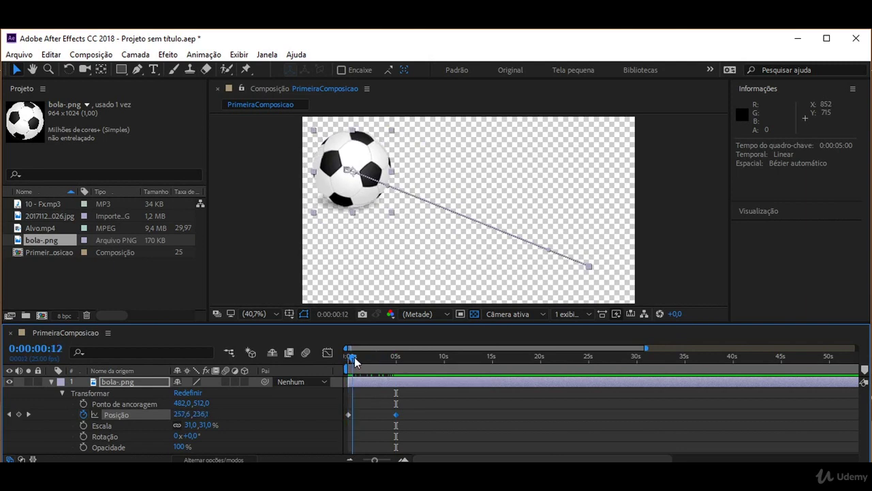
key(space)
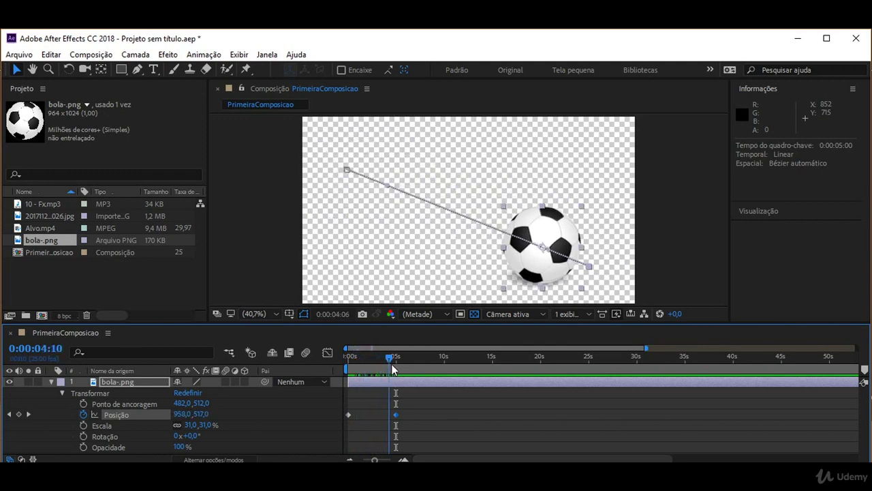
mouse_move(383, 367)
mouse_down()
mouse_move(396, 370)
mouse_move(349, 370)
mouse_up()
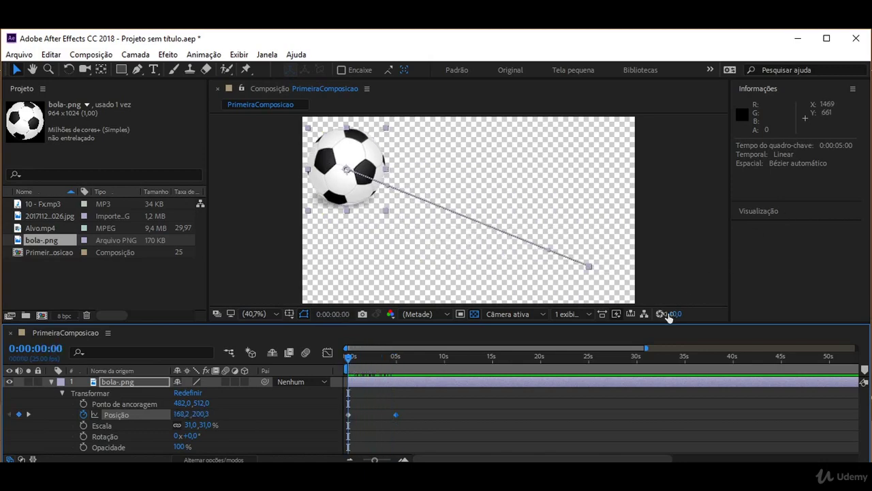
- Play and stop the ball animation from the Preview panel, then return the time to 0
click(762, 212)
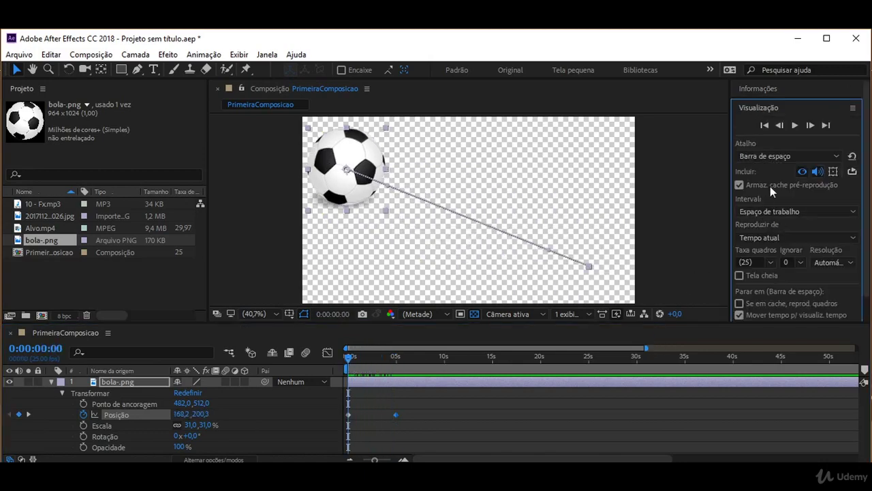
click(794, 126)
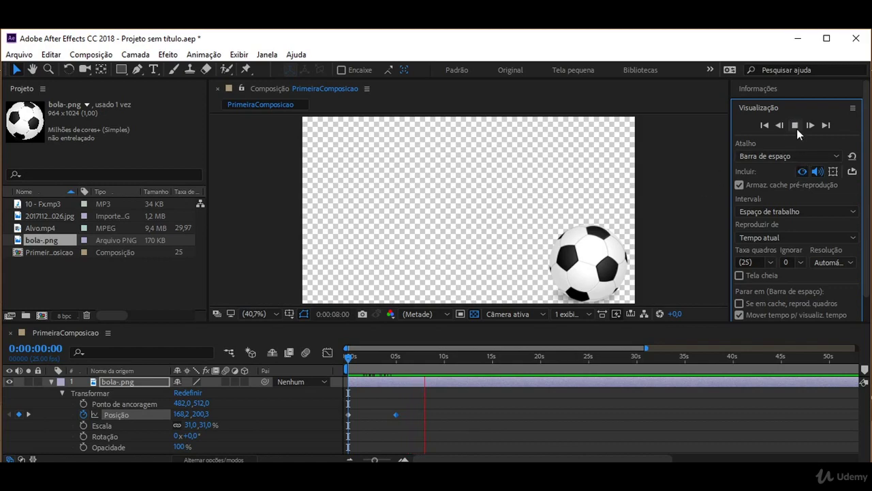
click(796, 126)
mouse_move(423, 359)
mouse_down()
mouse_move(338, 356)
mouse_move(398, 372)
mouse_up()
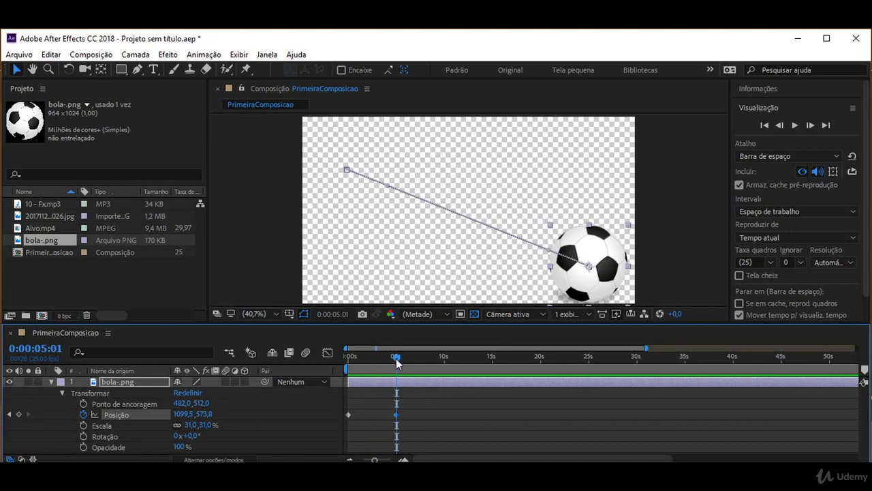
- At 0:00:07:00, drag the ball to the bottom-left at 173,1 / 591,0, then return to 0 s
drag(396, 358, 405, 359)
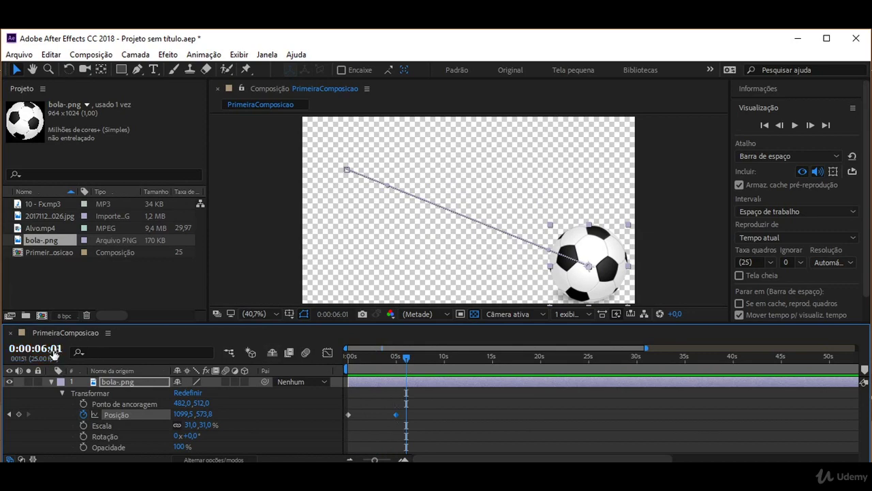
drag(50, 349, 93, 367)
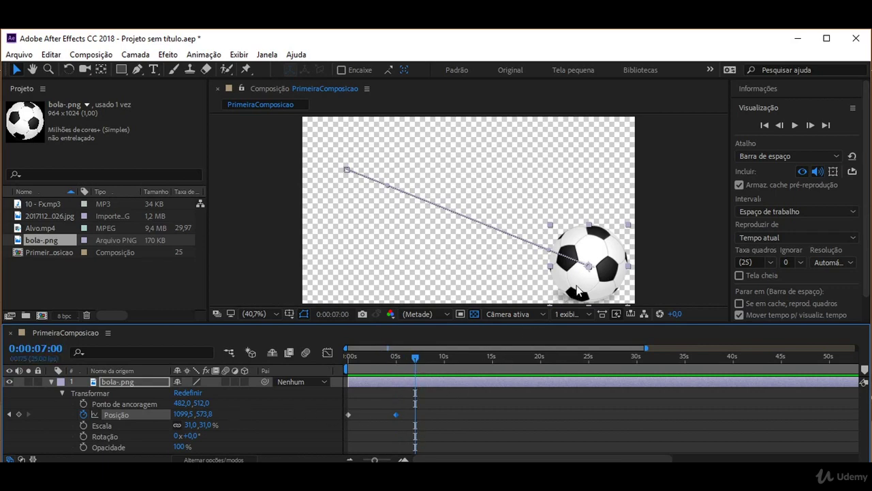
mouse_move(586, 286)
mouse_down()
mouse_move(332, 290)
mouse_move(344, 290)
mouse_up()
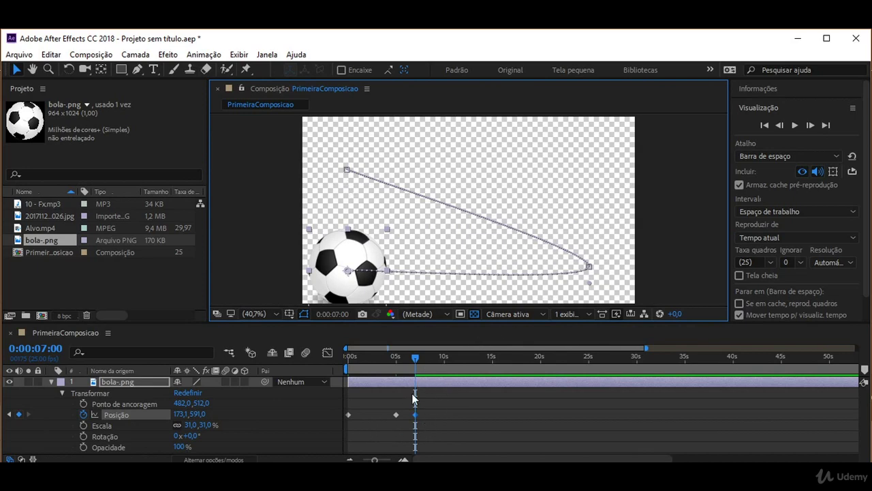
drag(414, 358, 338, 361)
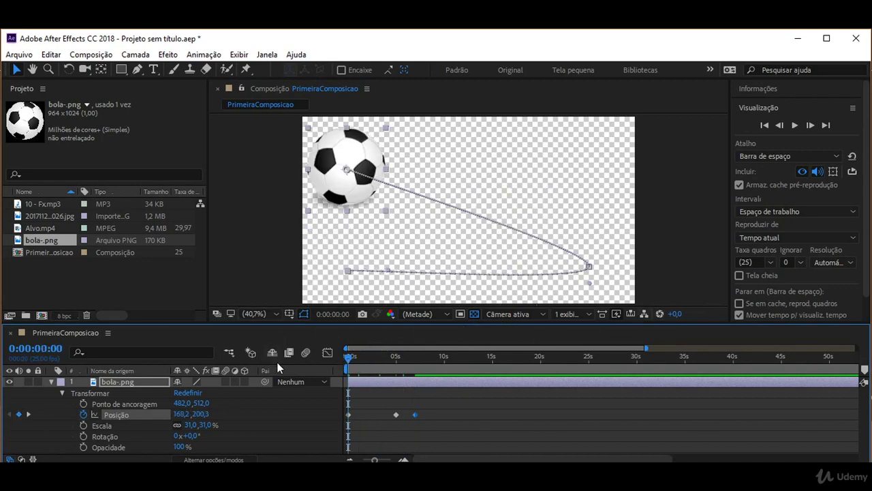
- Play and stop the three-keyframe preview, then scrub the timeline to review the ball's path
click(795, 127)
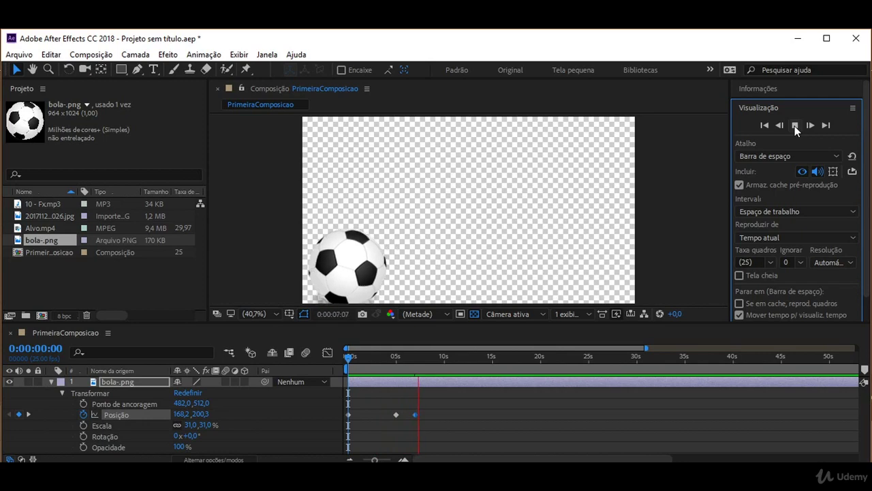
click(795, 126)
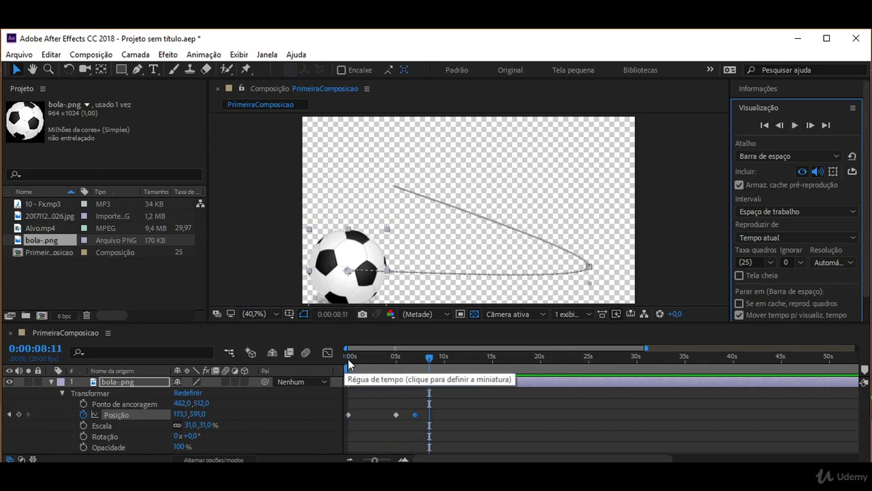
click(393, 365)
mouse_move(393, 359)
mouse_down()
mouse_move(380, 370)
mouse_move(414, 380)
mouse_up()
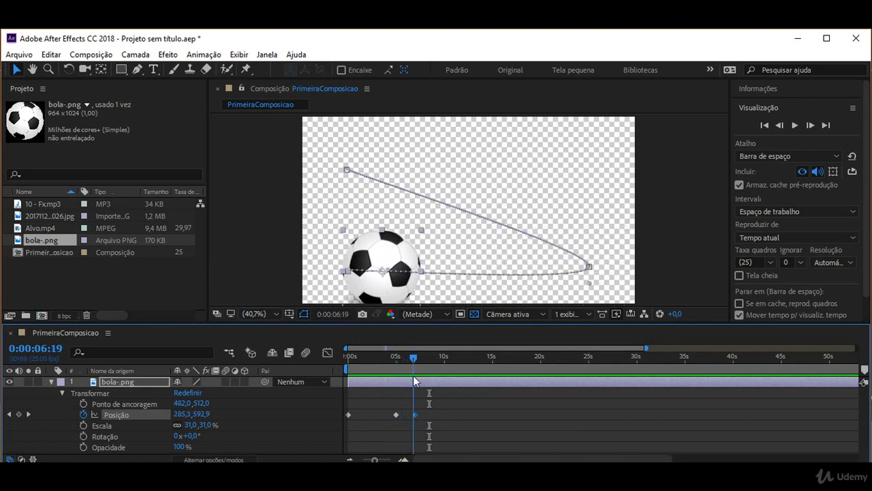